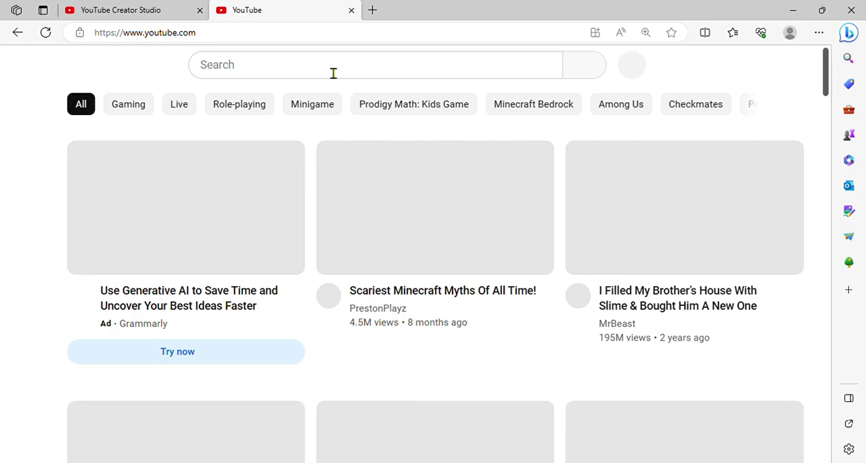
Search YouTube for 'how to play old prodigy in 2023' using the suggested query.
click(326, 68)
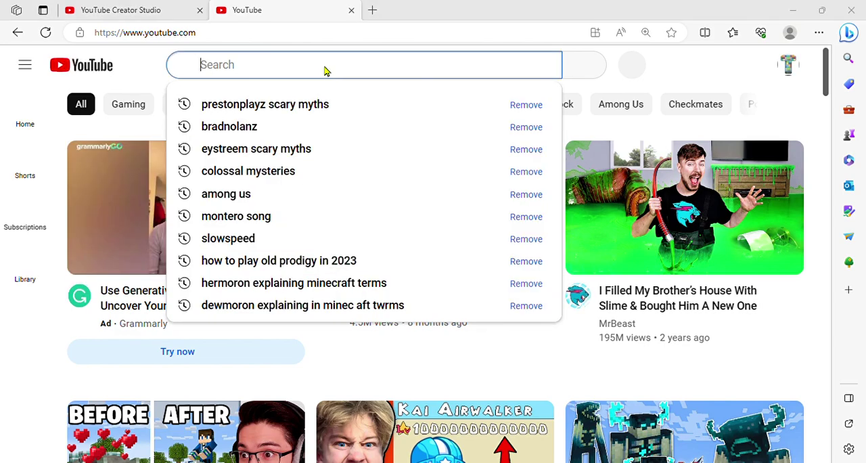
click(325, 64)
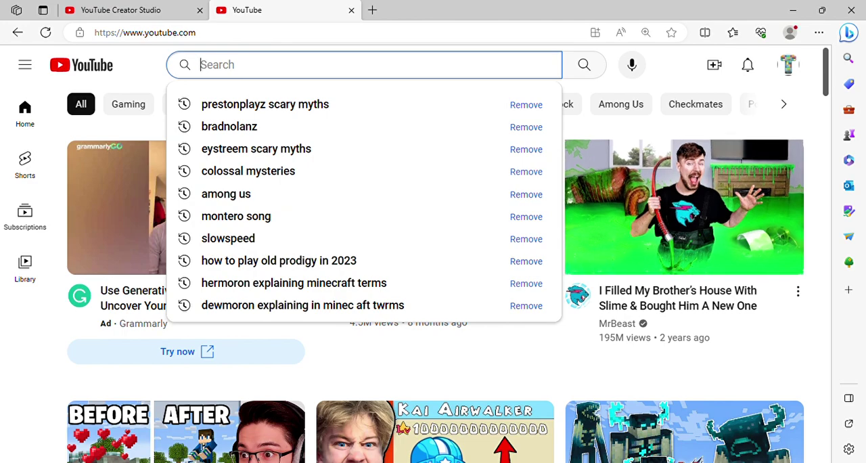
text(How to play old)
key(Down)
key(Return)
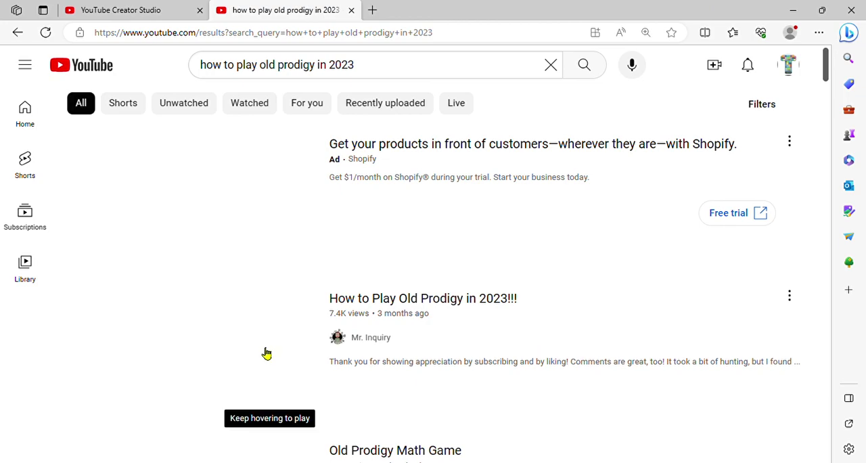
Open 'How to Play Old Prodigy in 2023!!!' and expand its full description.
click(266, 354)
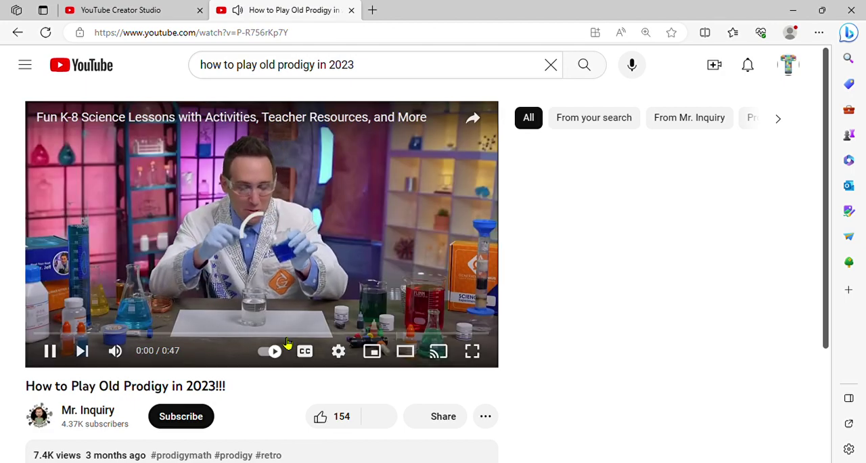
scroll(327, 396, down, 5)
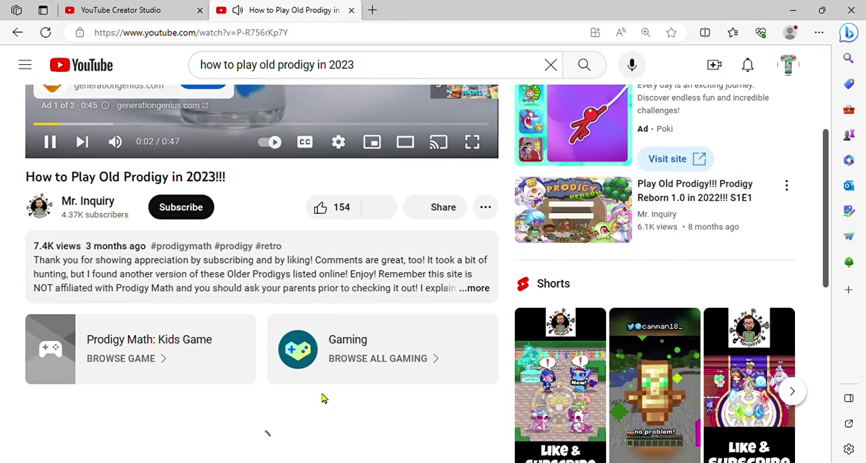
scroll(322, 397, down, 4)
scroll(321, 397, down, 1)
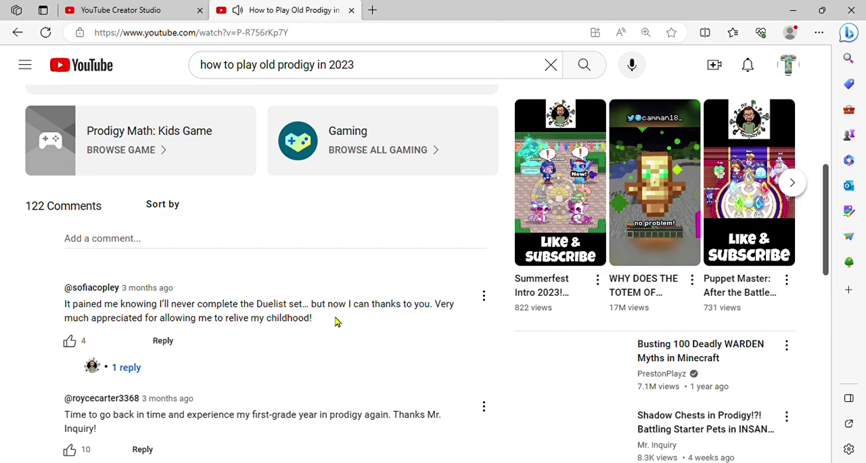
scroll(337, 321, up, 3)
scroll(338, 321, up, 2)
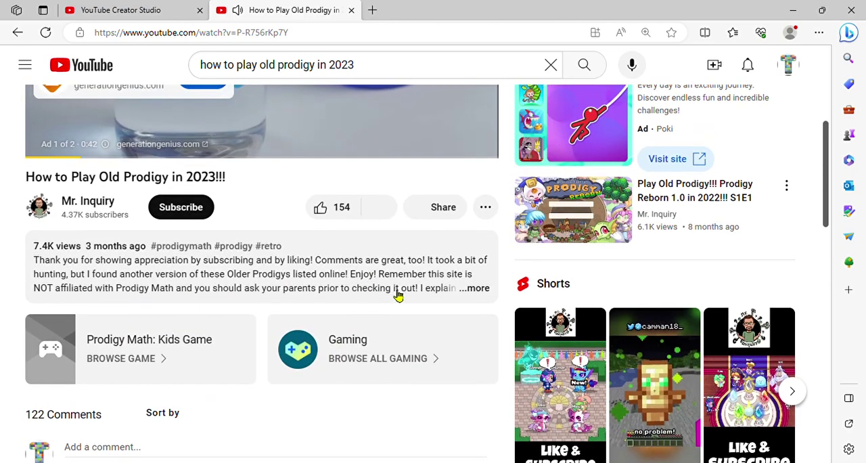
click(473, 288)
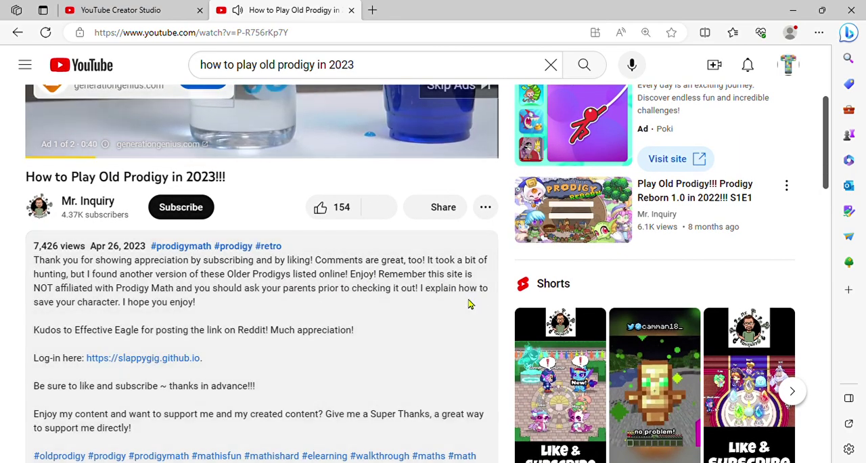
Follow the slappygig.github.io description link and launch Prodigy 1.11.0 from the version list.
click(166, 358)
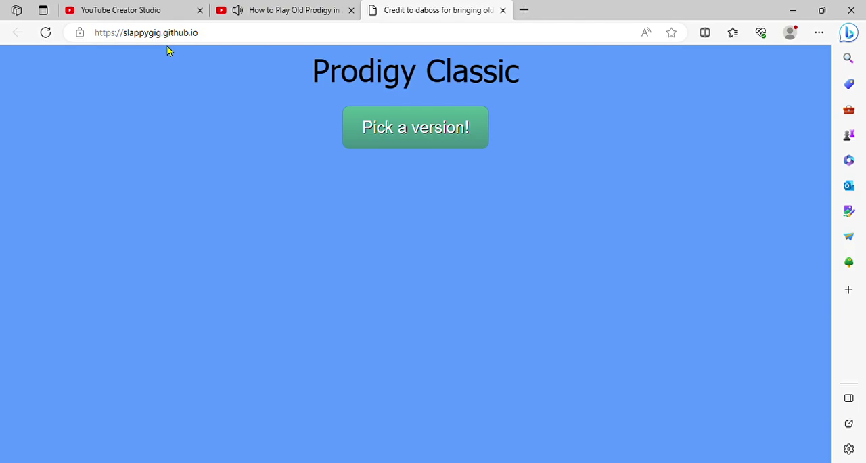
click(410, 130)
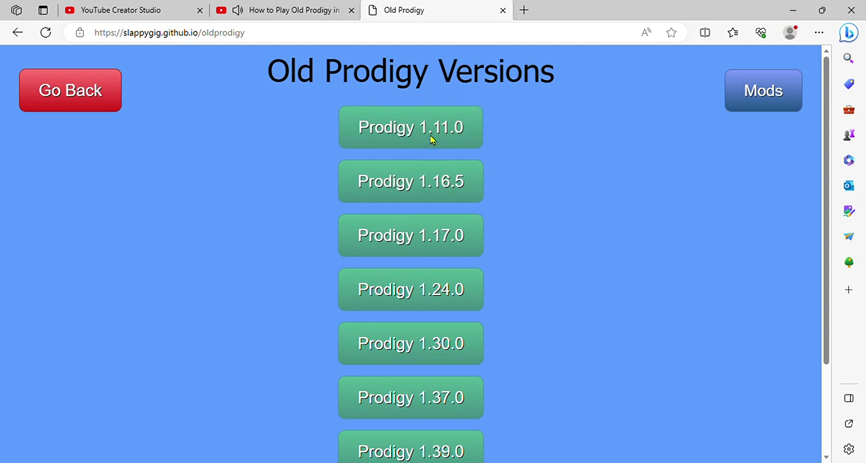
click(430, 135)
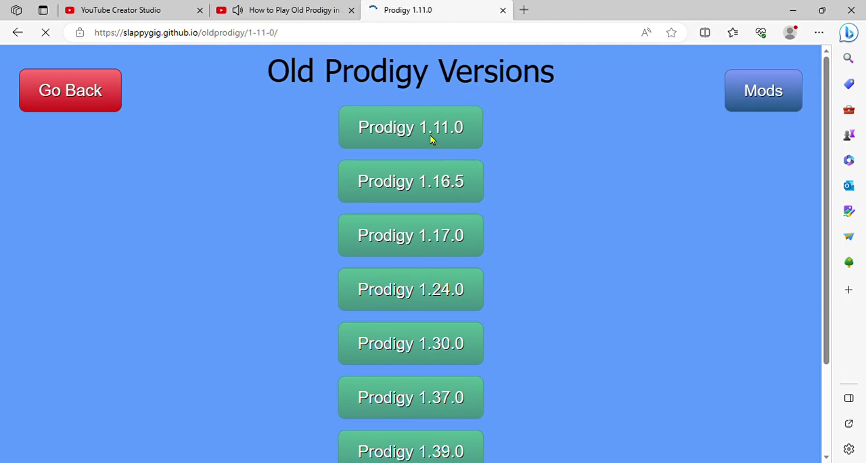